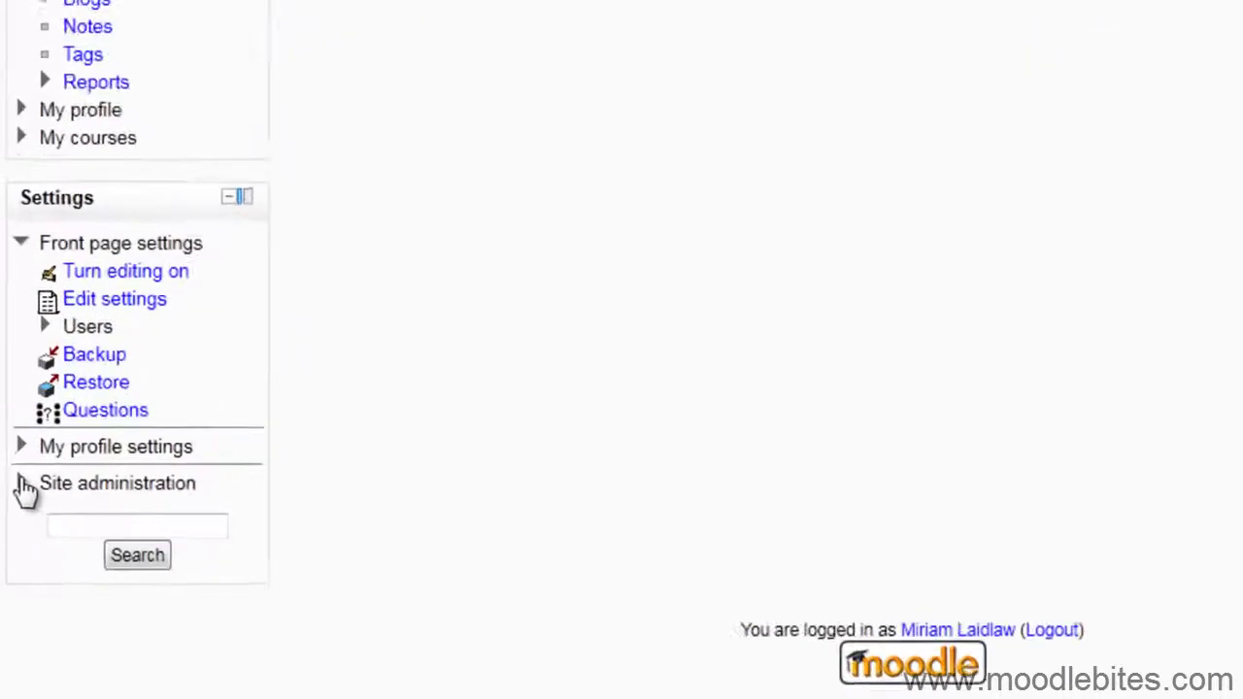
Tick Enable portfolios under Site administration > Advanced features and save the settings.
left_click(22, 484)
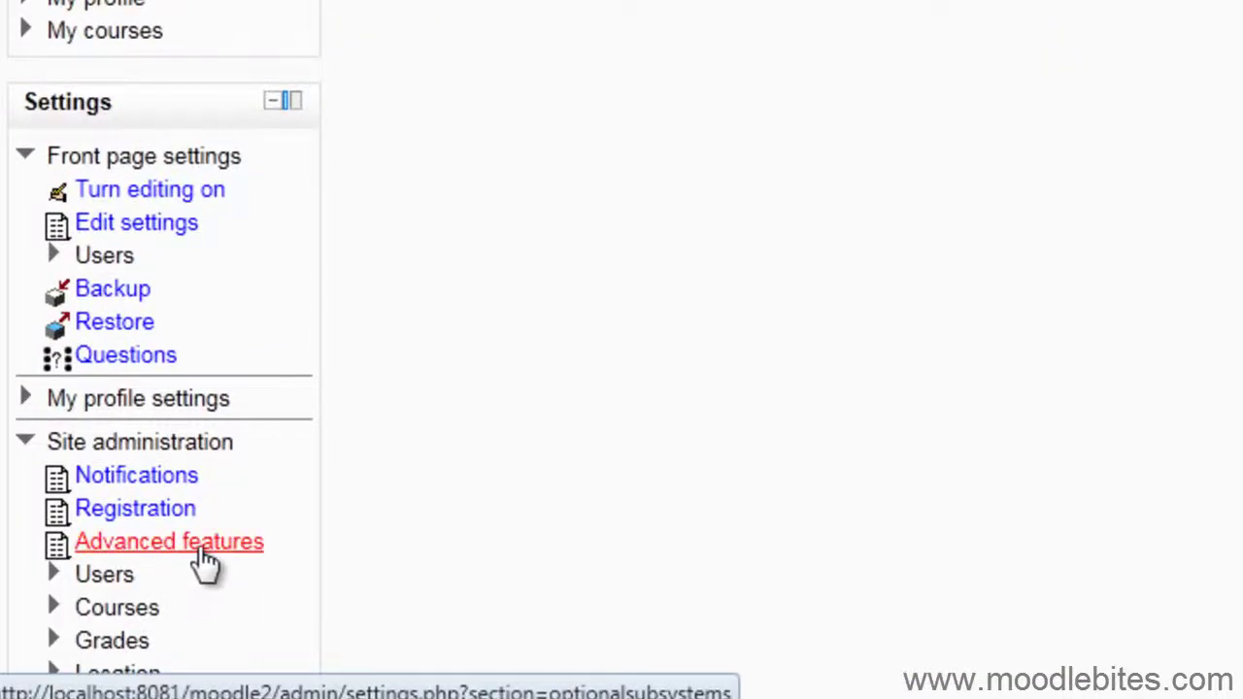
left_click(207, 561)
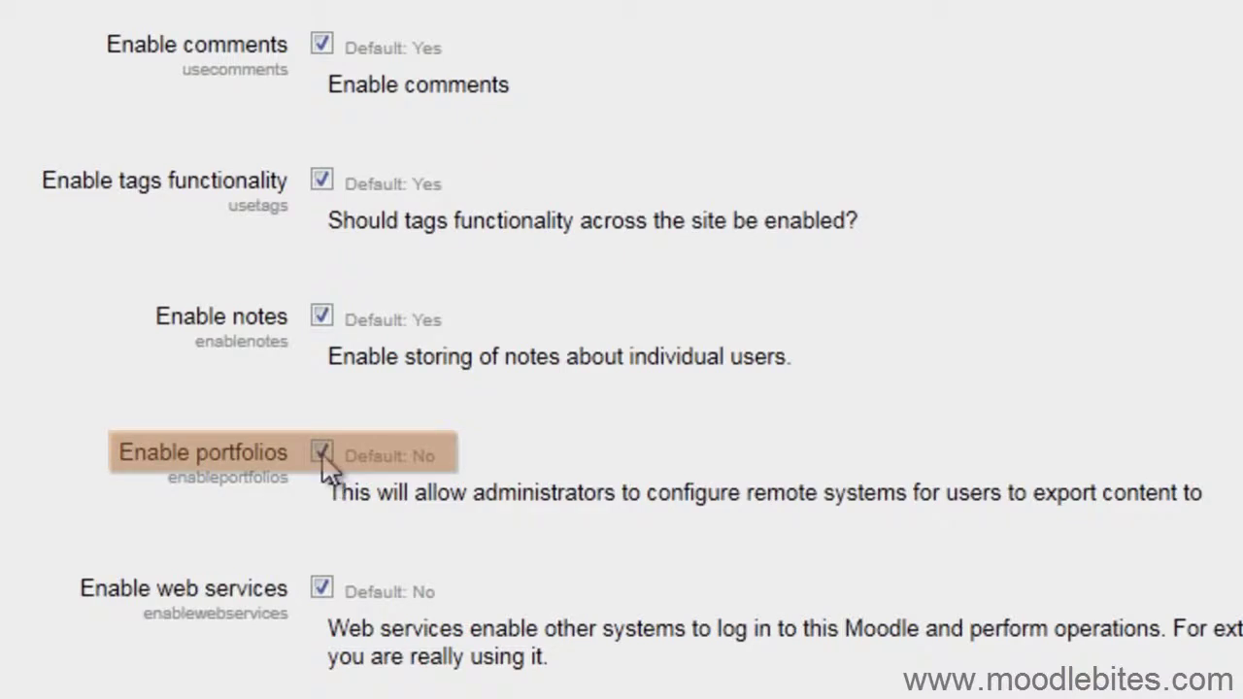
scroll(507, 430, "down", 8)
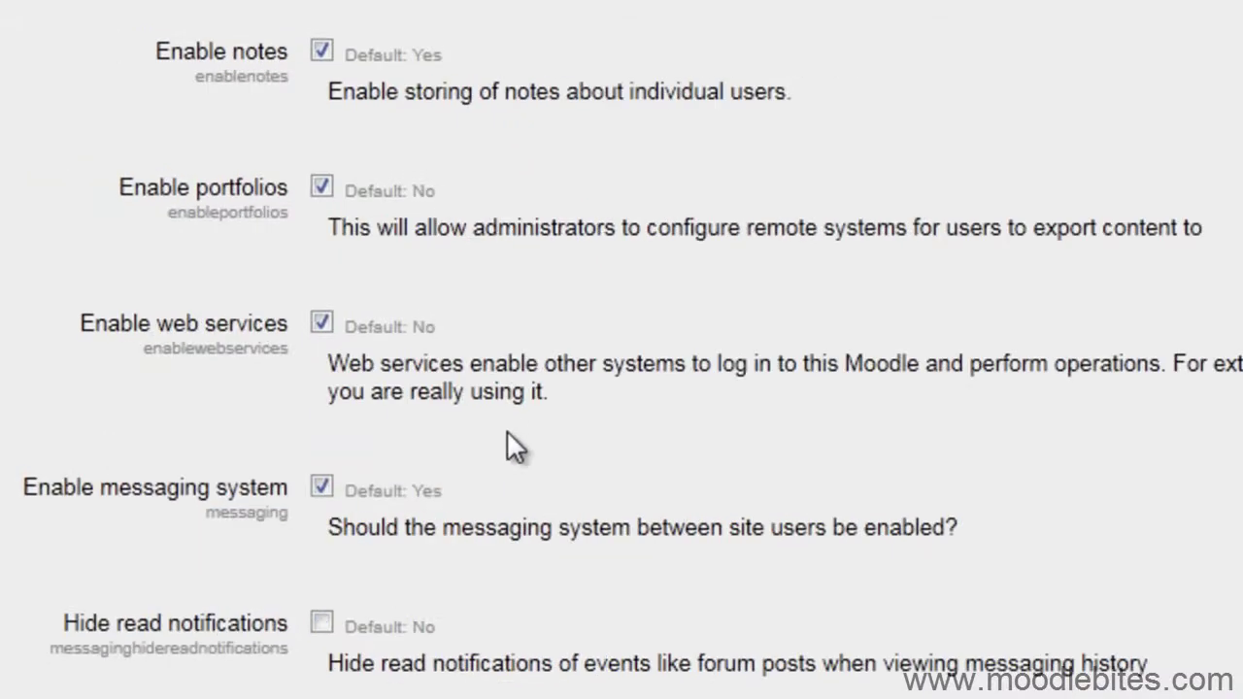
scroll(507, 430, "down", 10)
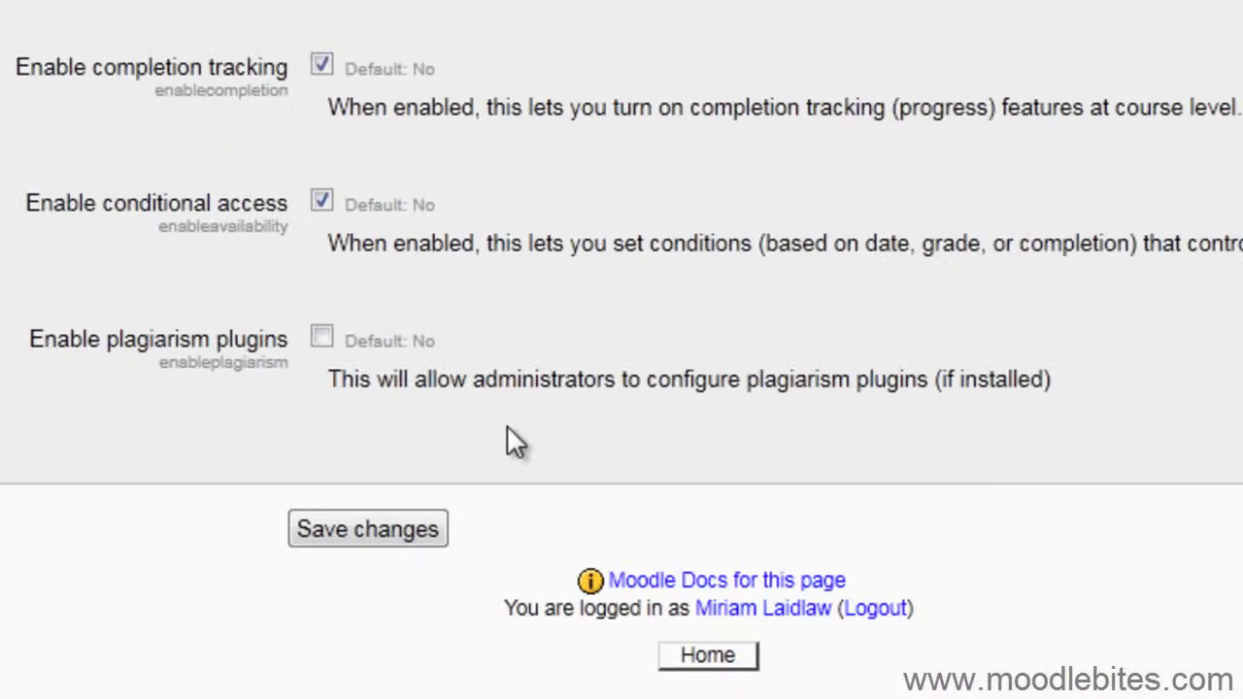
left_click(400, 540)
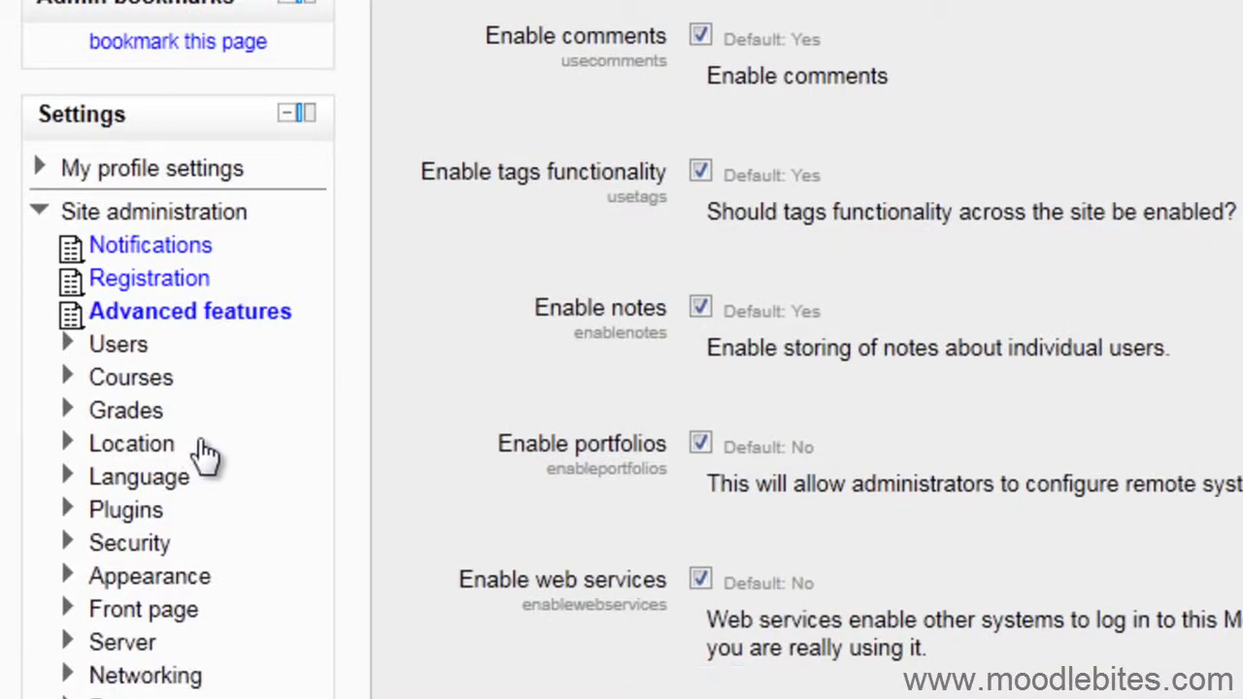
Set Mahara ePortfolio to 'Enabled and visible' on the Manage portfolios page.
left_click(68, 510)
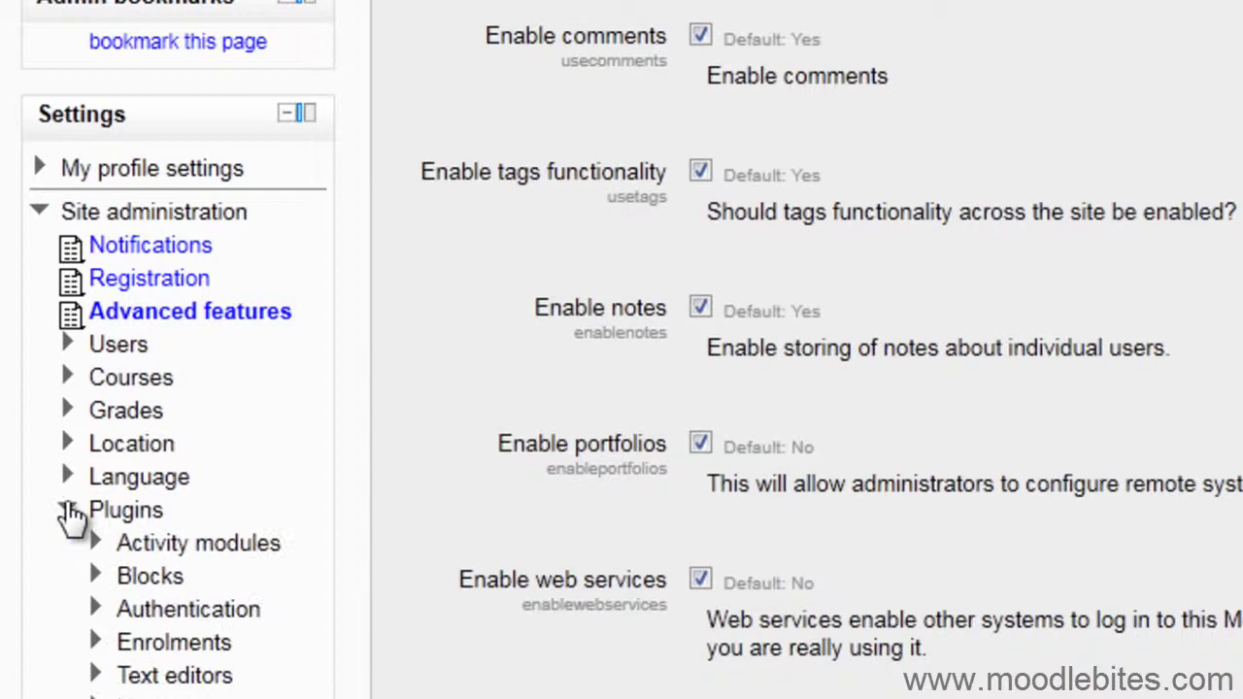
scroll(74, 515, "down", 5)
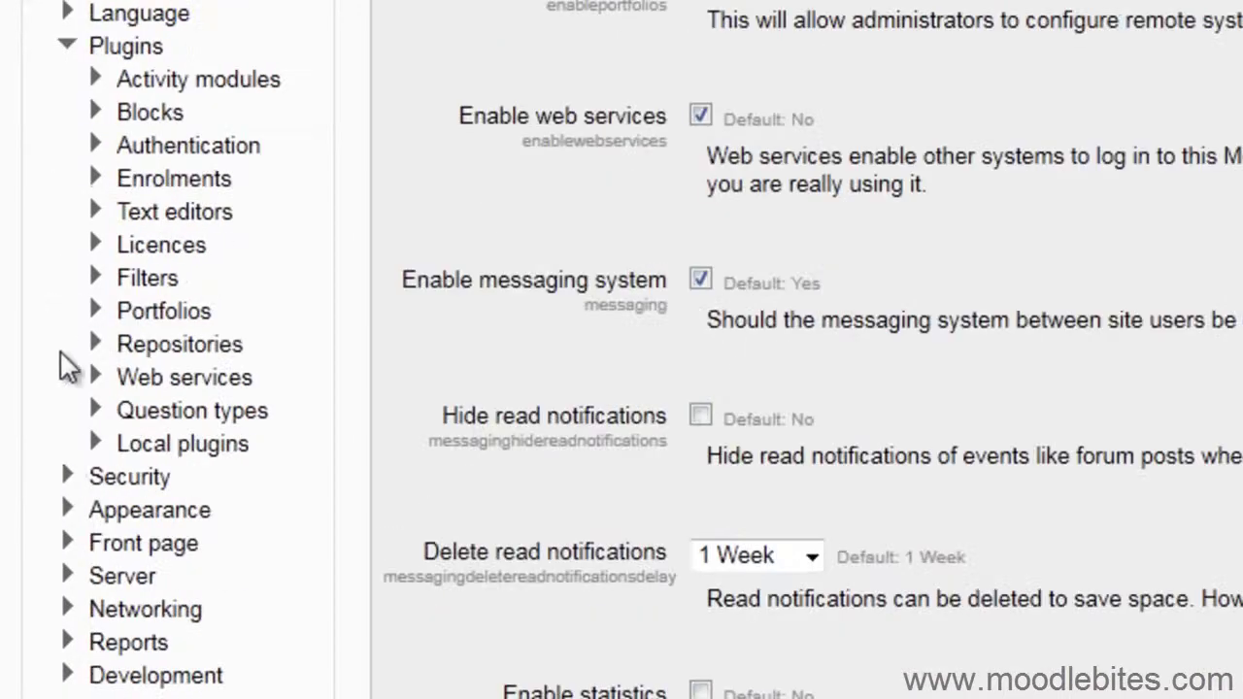
left_click(95, 315)
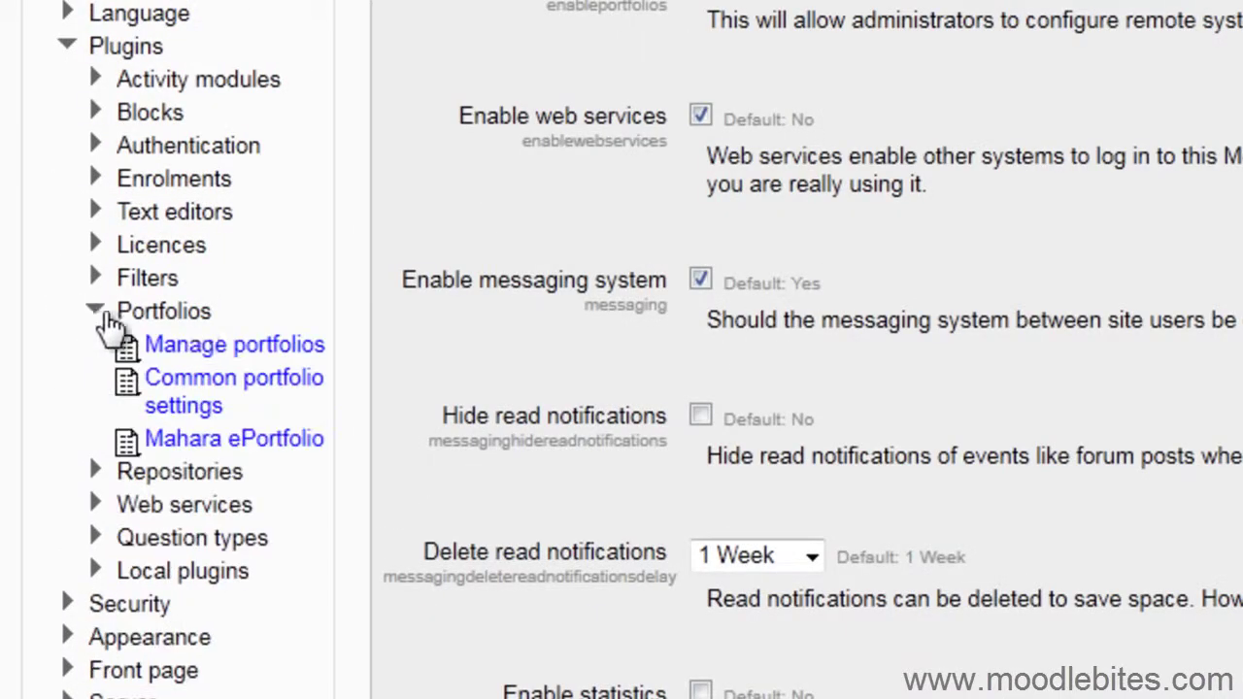
left_click(288, 350)
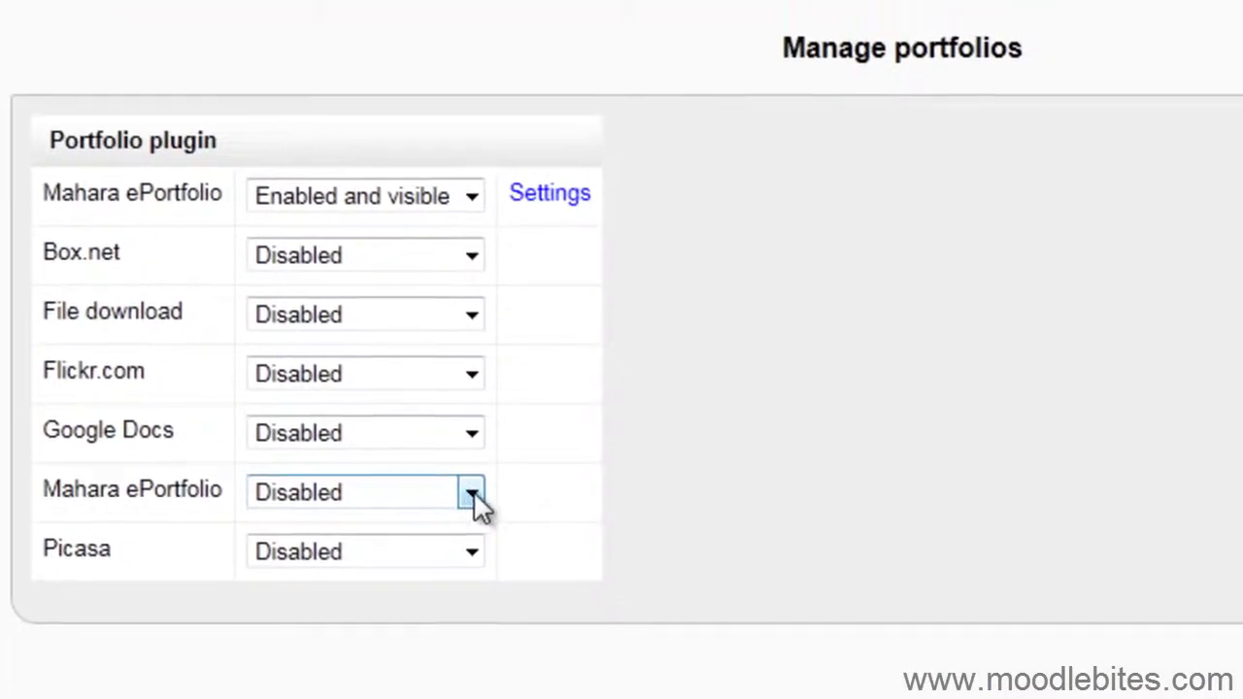
left_click(472, 490)
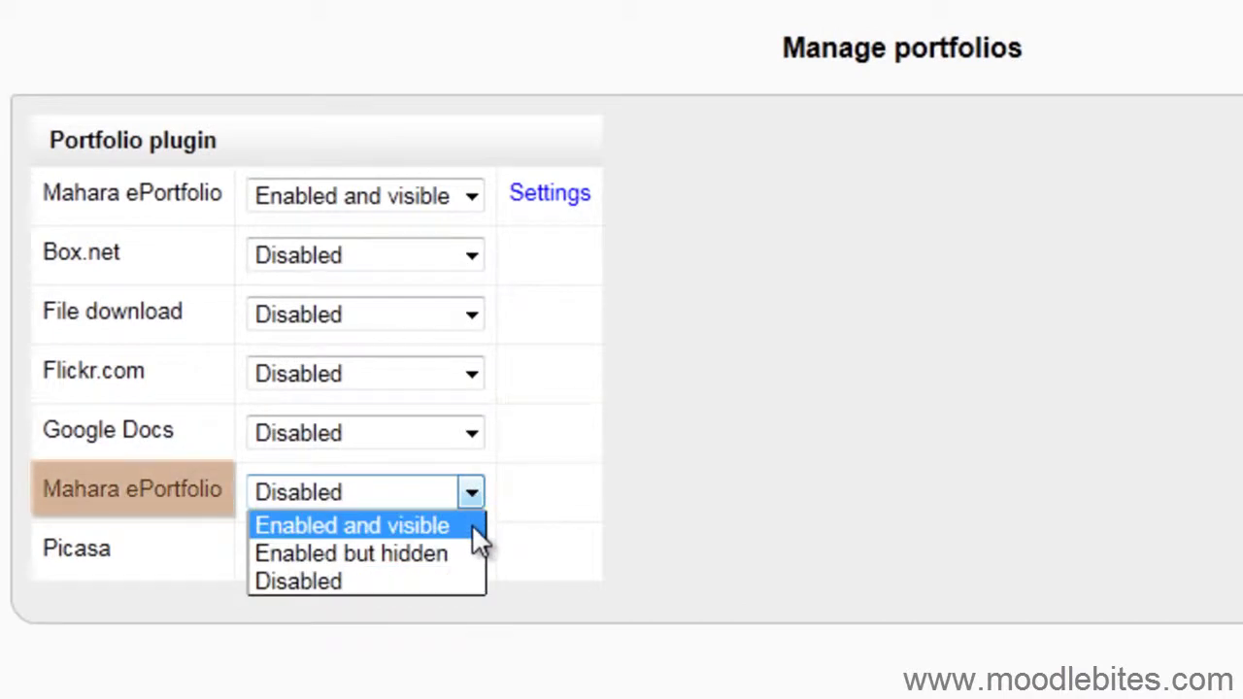
left_click(472, 524)
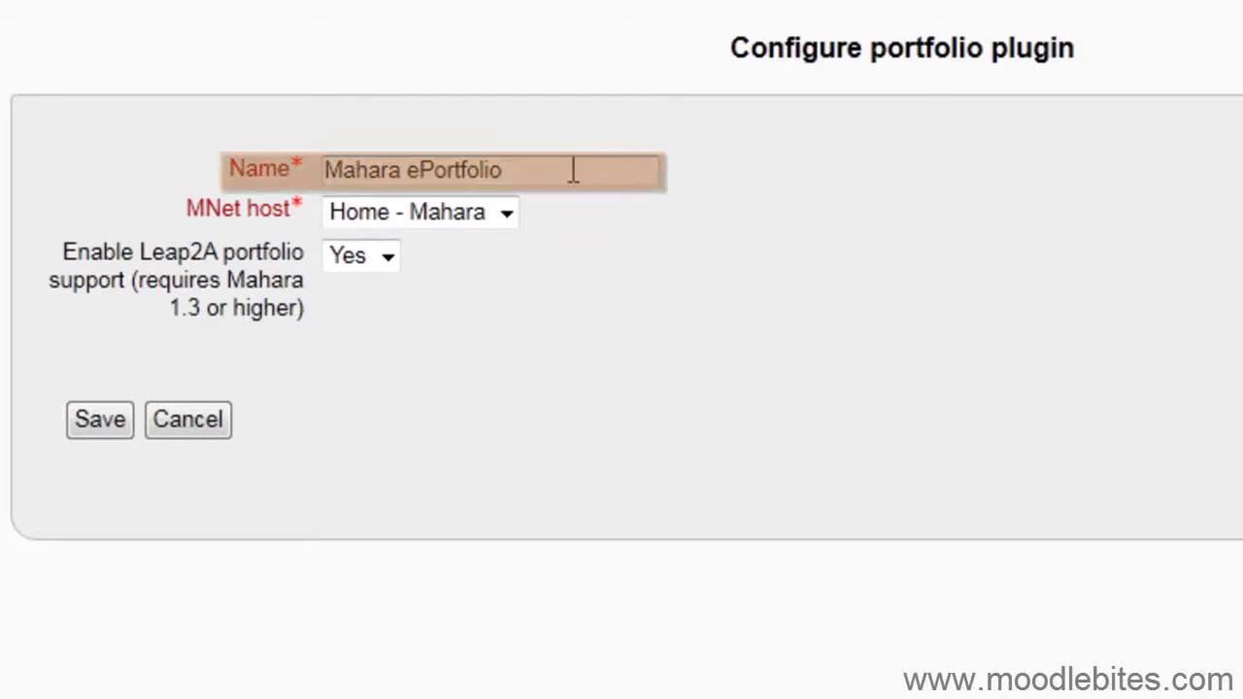
Save the Mahara ePortfolio plugin with MNet host Home - Mahara and Leap2A support on.
left_click(507, 212)
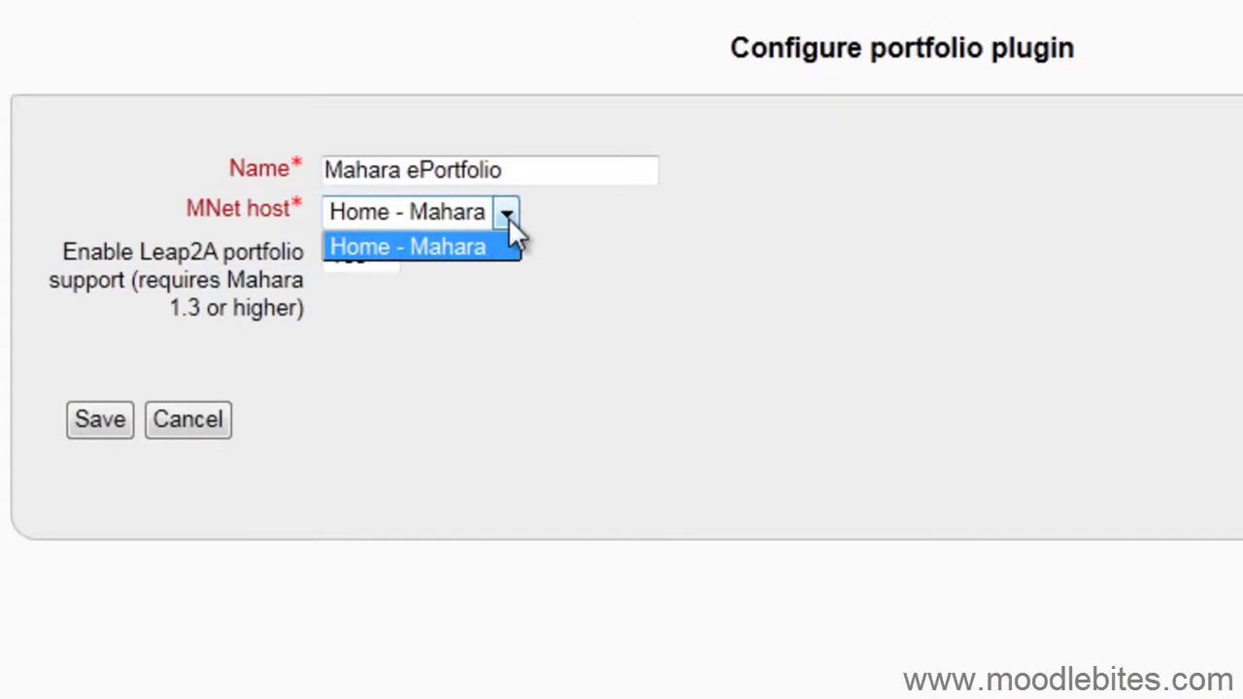
left_click(508, 217)
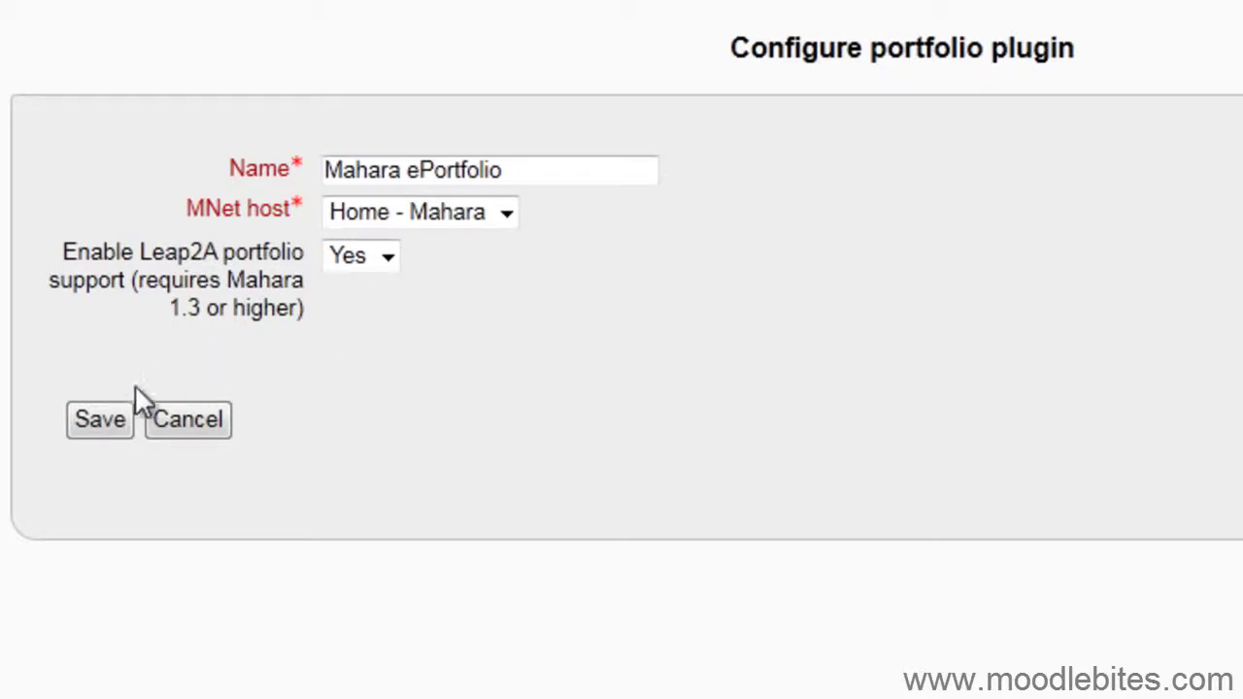
left_click(109, 419)
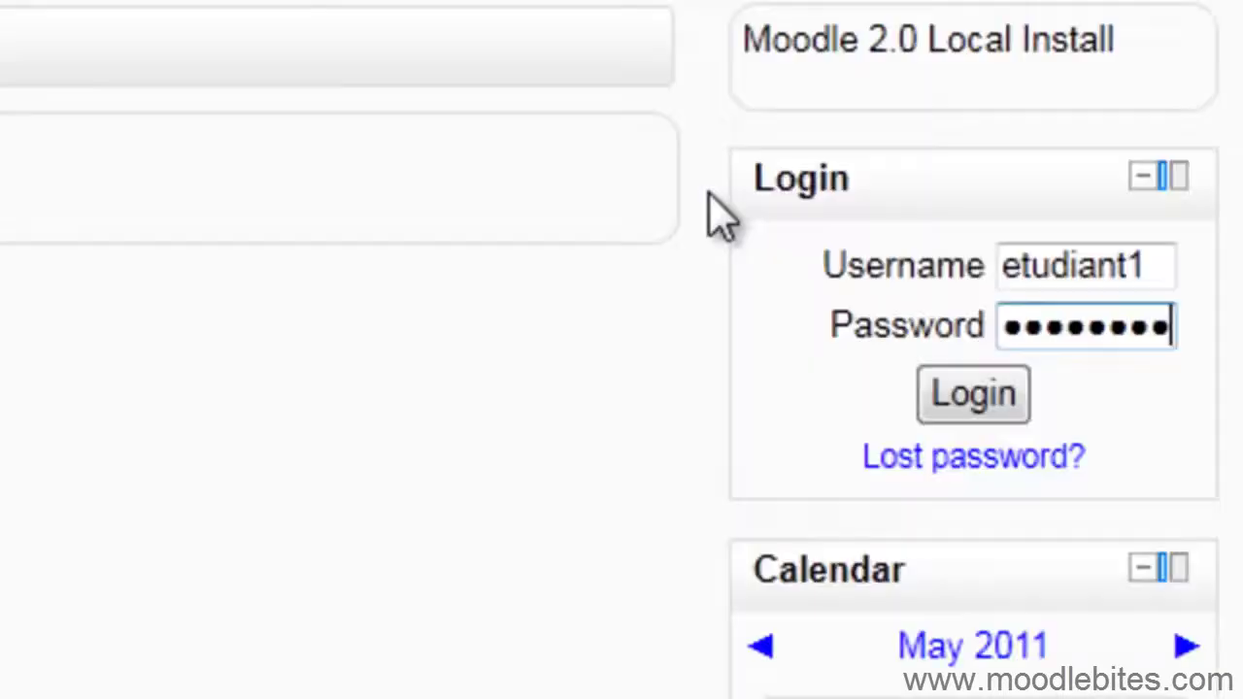
Log in through the Login block with the student's username and password.
type("1")
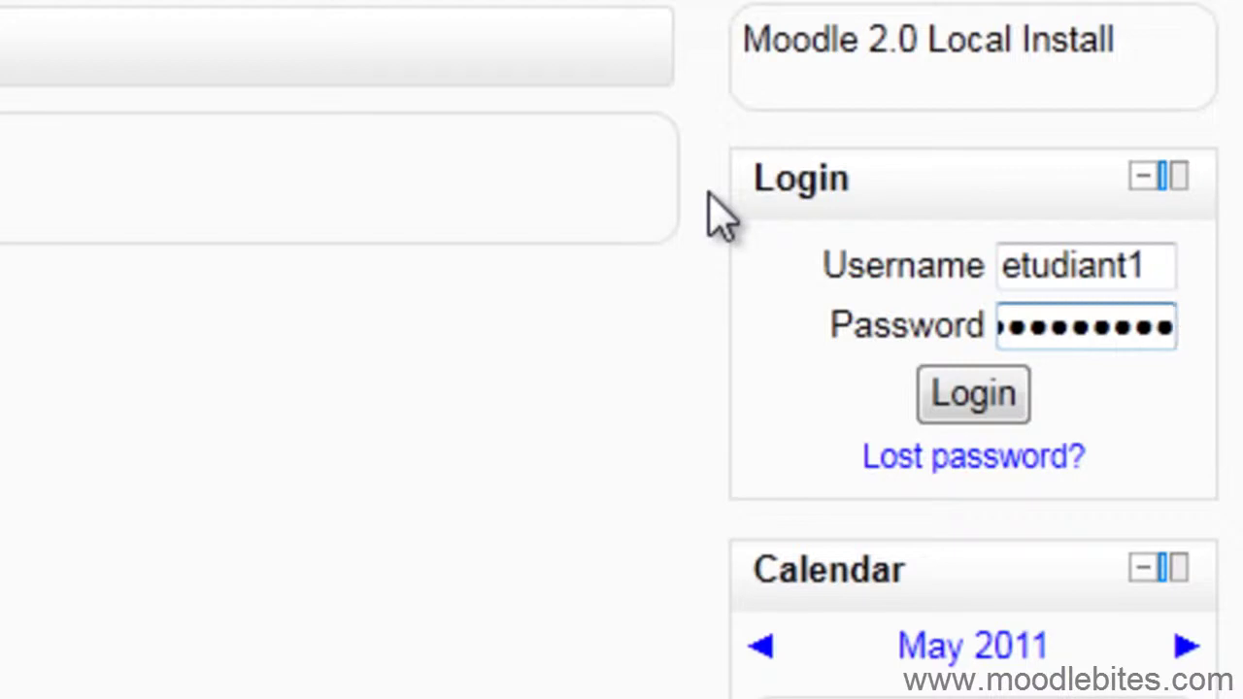
left_click(978, 406)
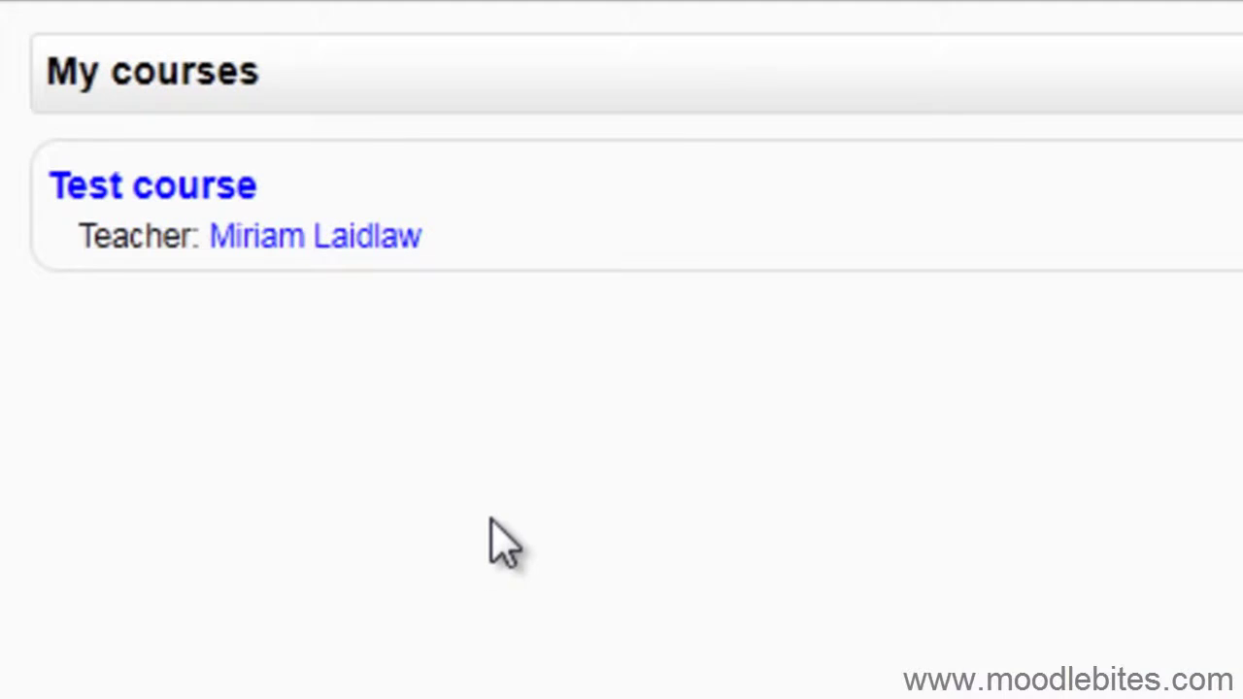
Go into Test course's Standard forum and open the Discussion topic thread.
left_click(139, 202)
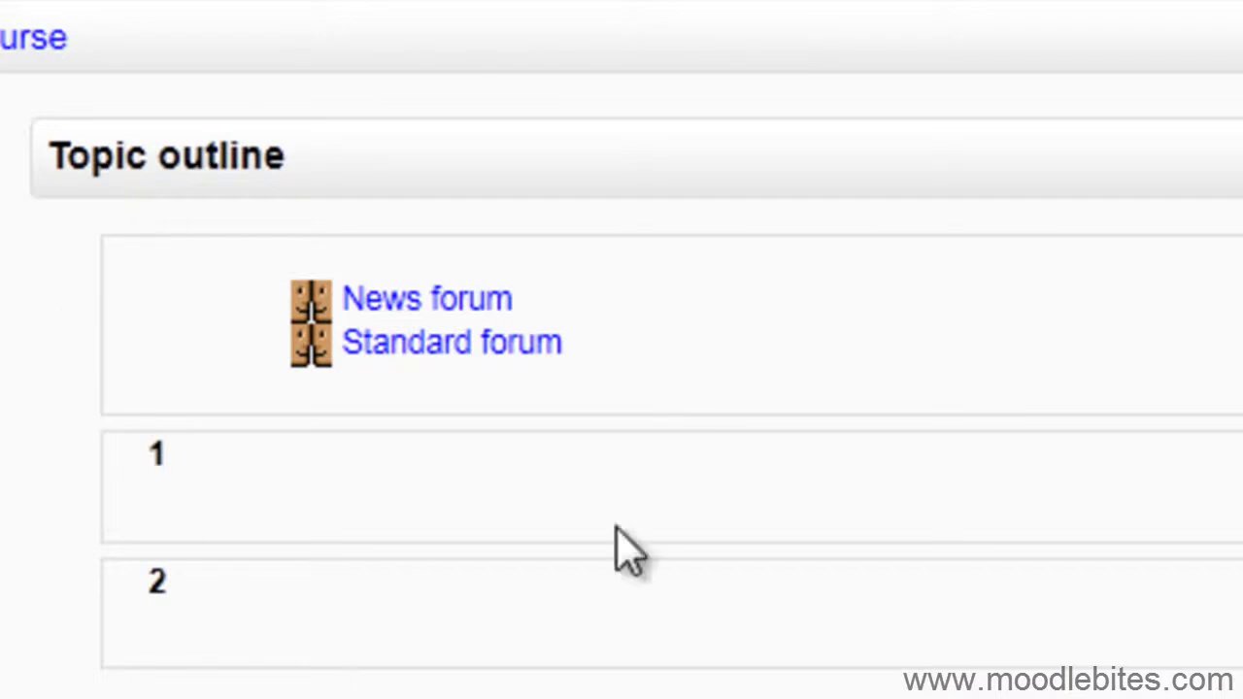
left_click(449, 351)
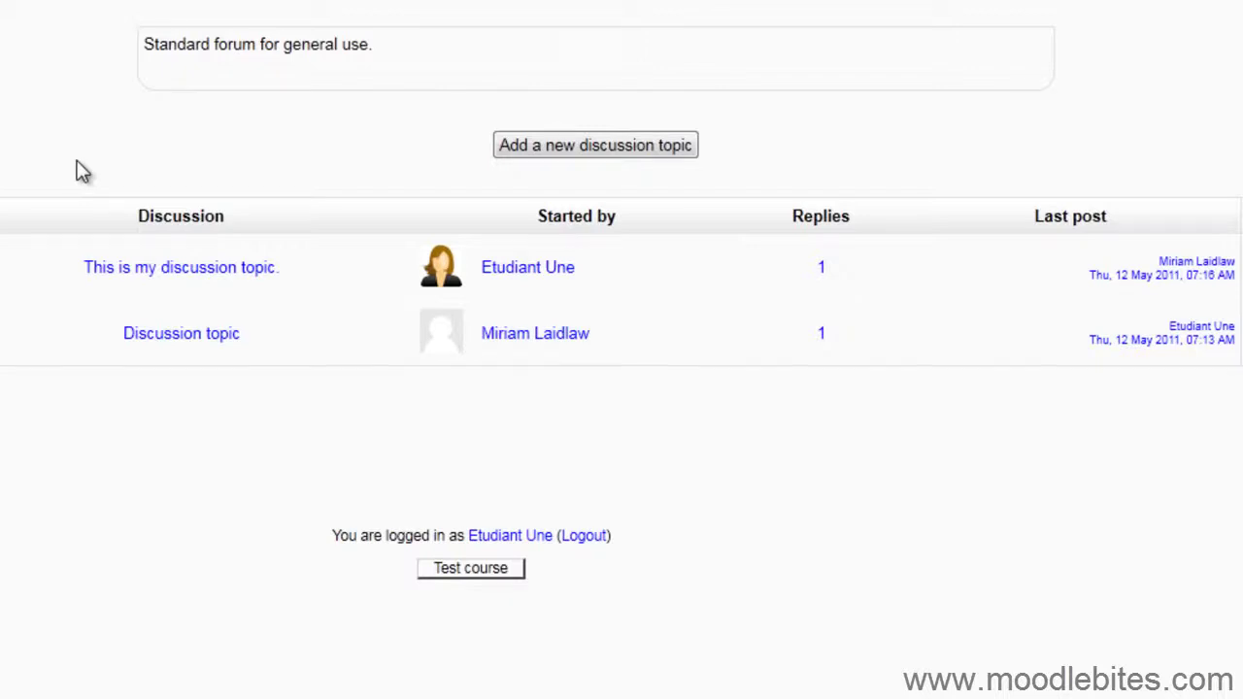
left_click(175, 334)
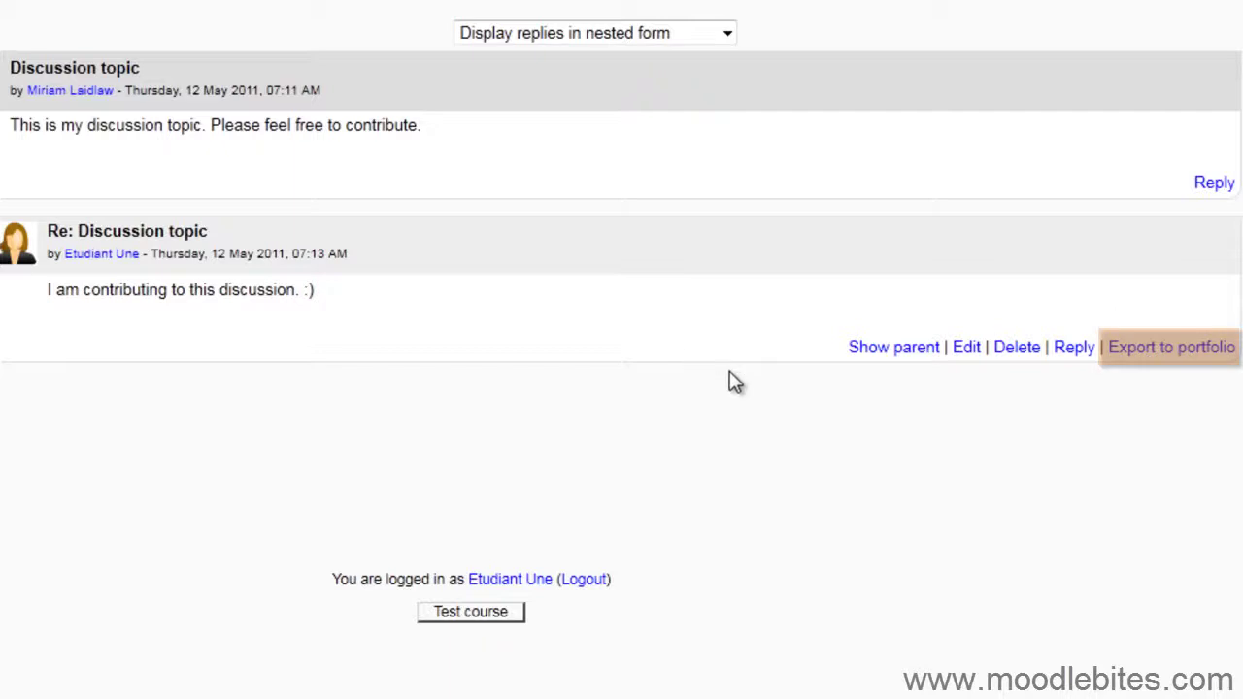
Export the student's forum reply to Mahara ePortfolio in HTML format.
left_click(1193, 349)
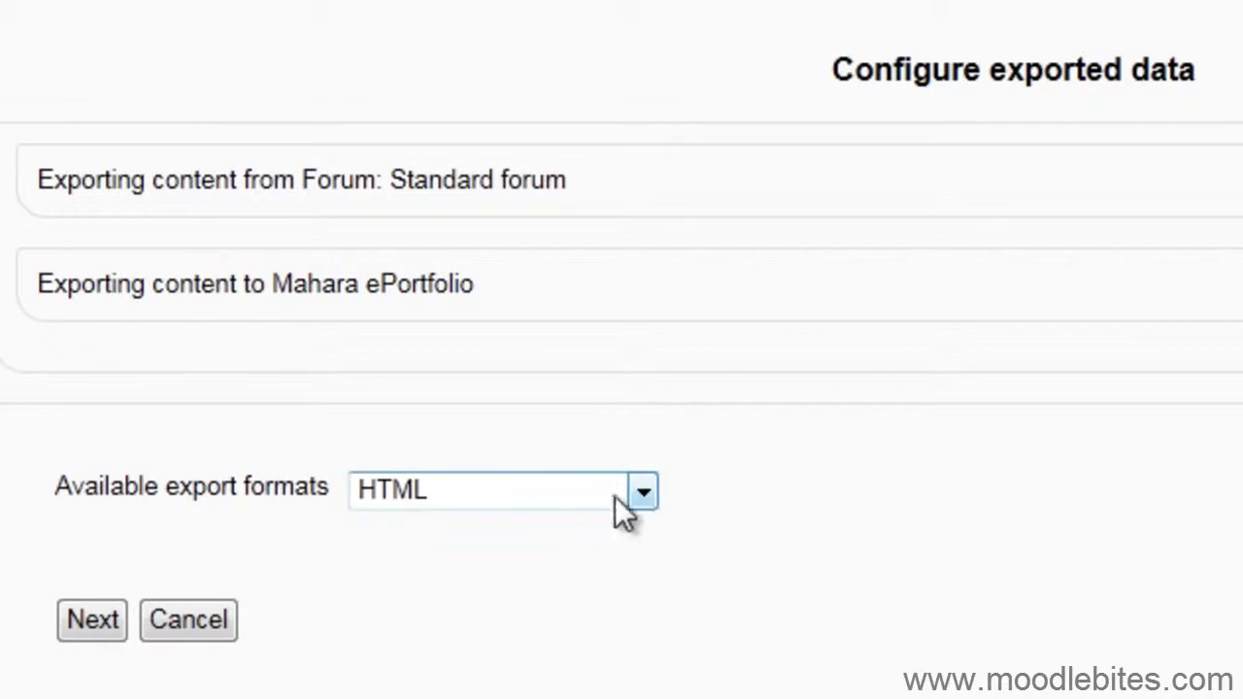
left_click(645, 492)
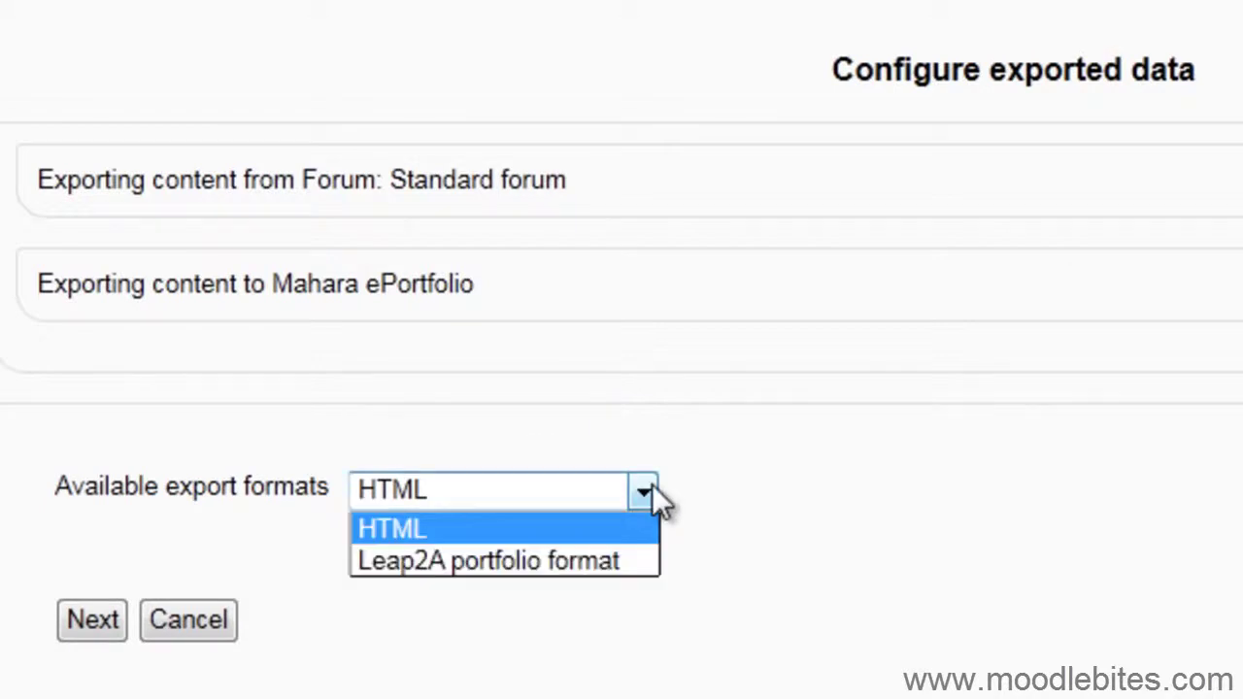
left_click(608, 524)
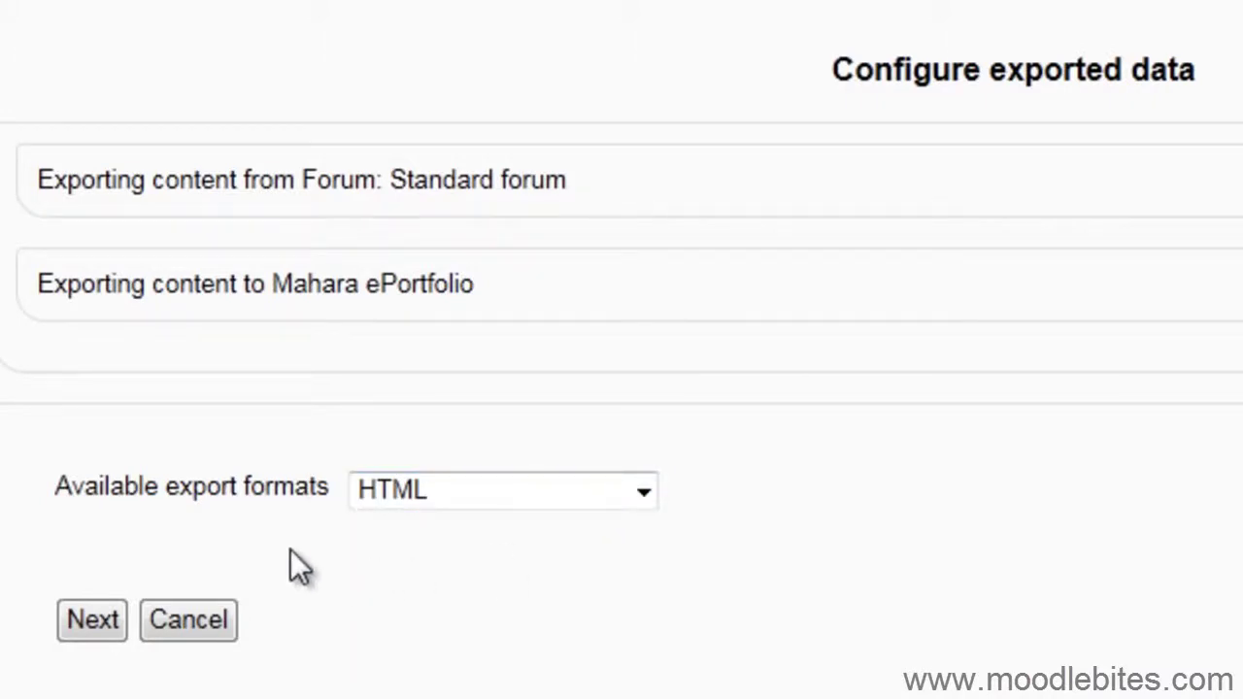
left_click(95, 619)
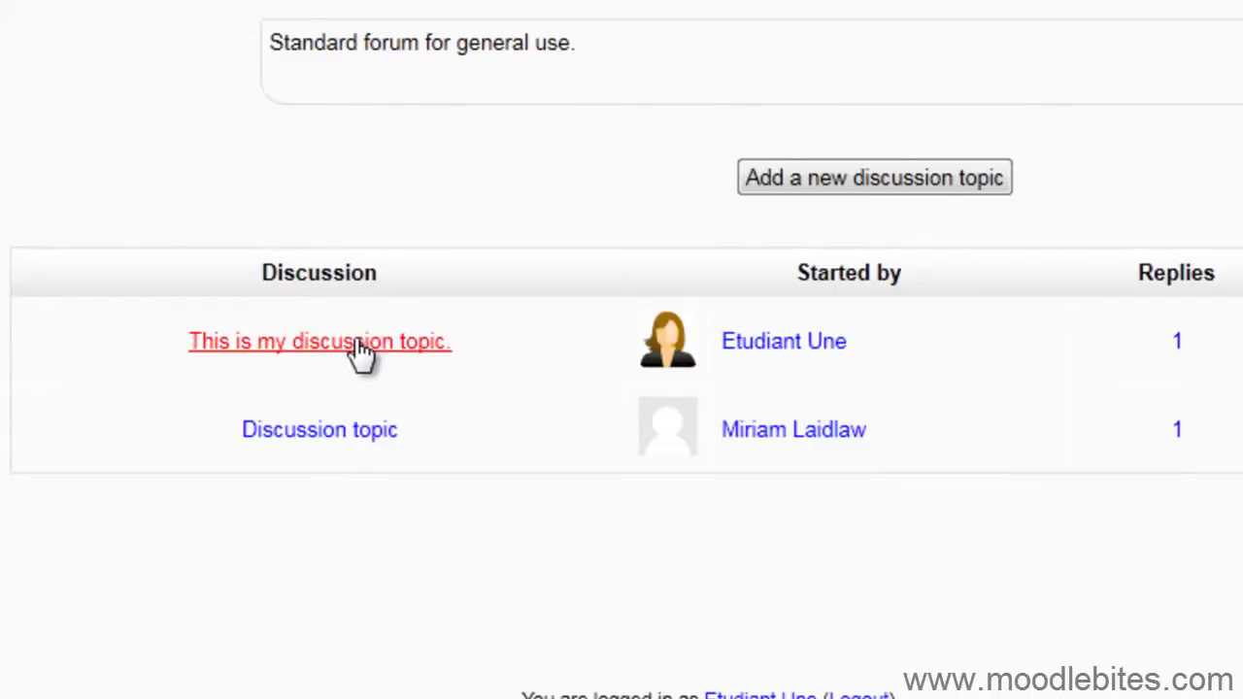
Export the post 'This is my discussion topic.' to Mahara in Leap2A portfolio format.
left_click(361, 352)
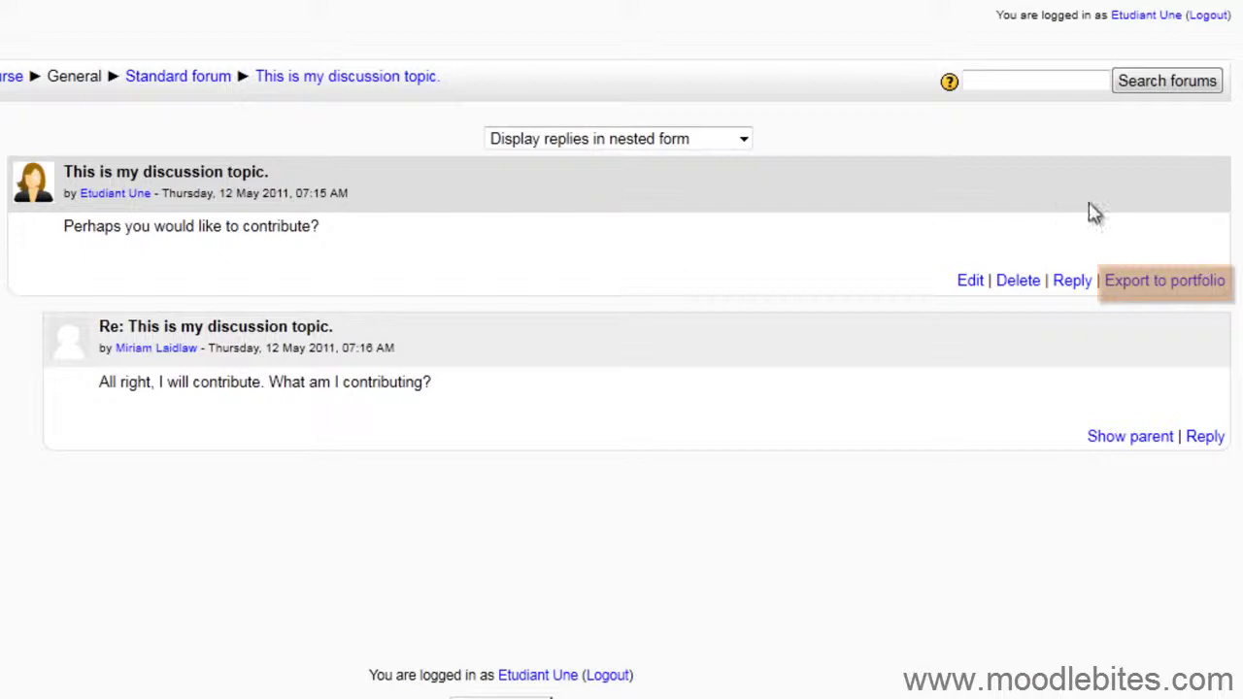
left_click(1157, 281)
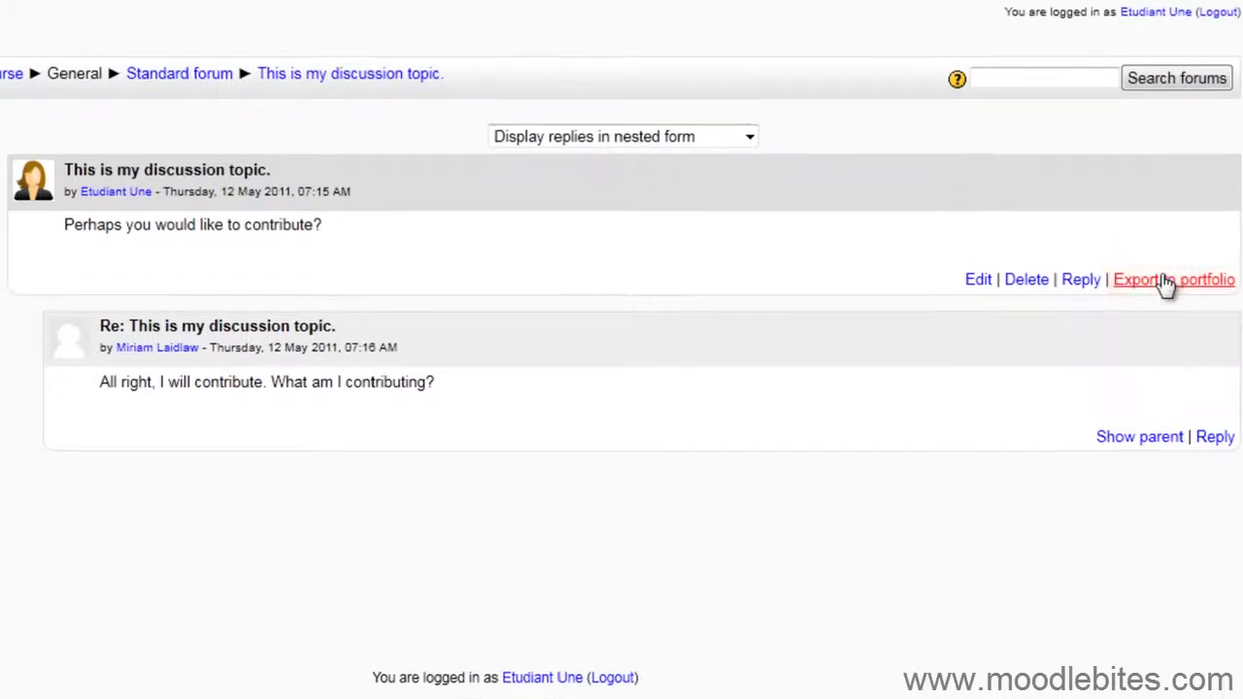
left_click(494, 395)
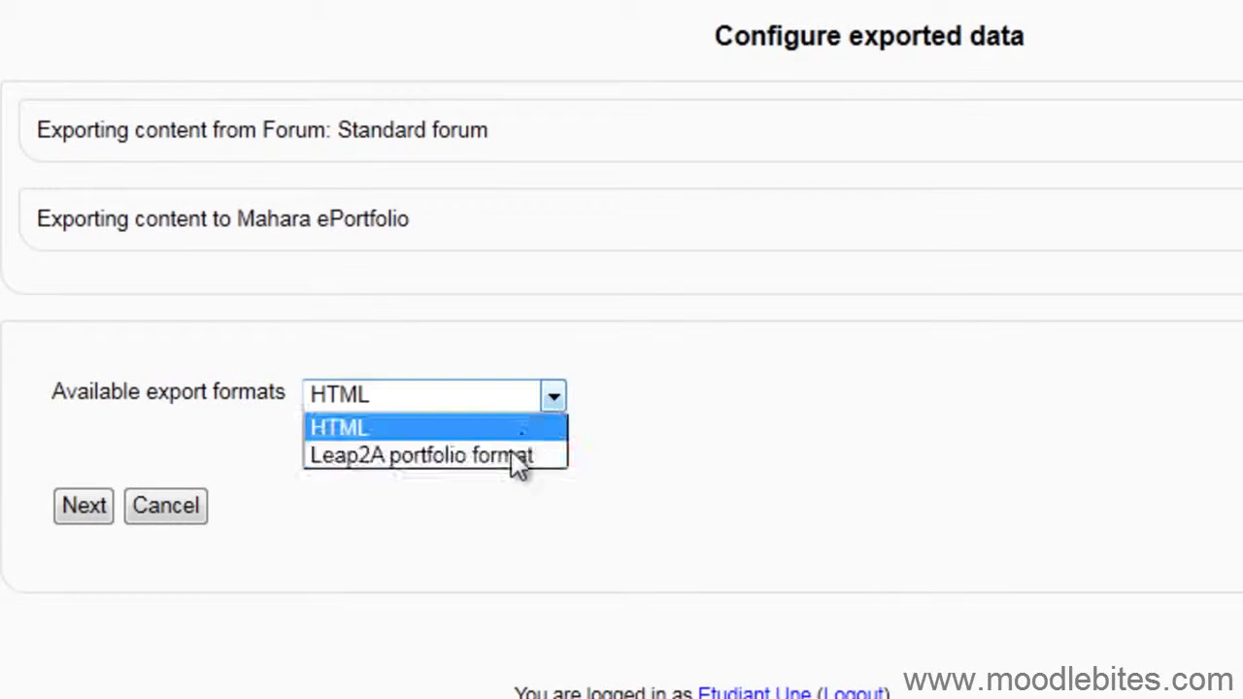
left_click(535, 457)
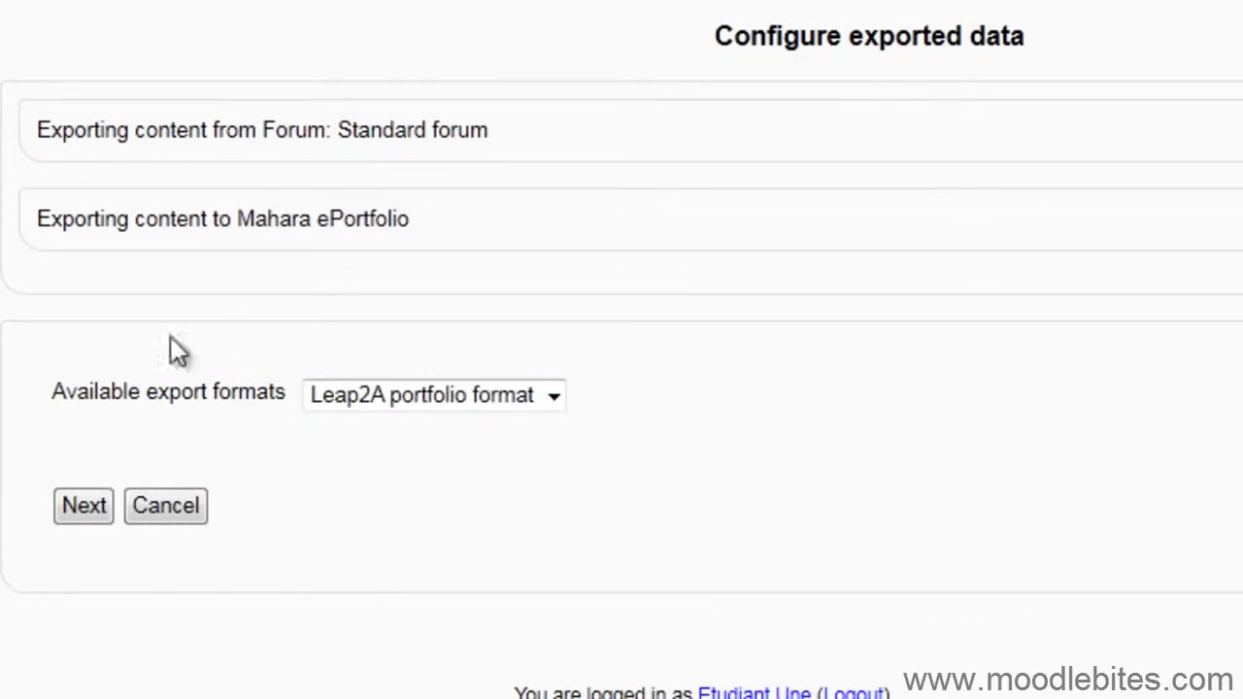
left_click(85, 506)
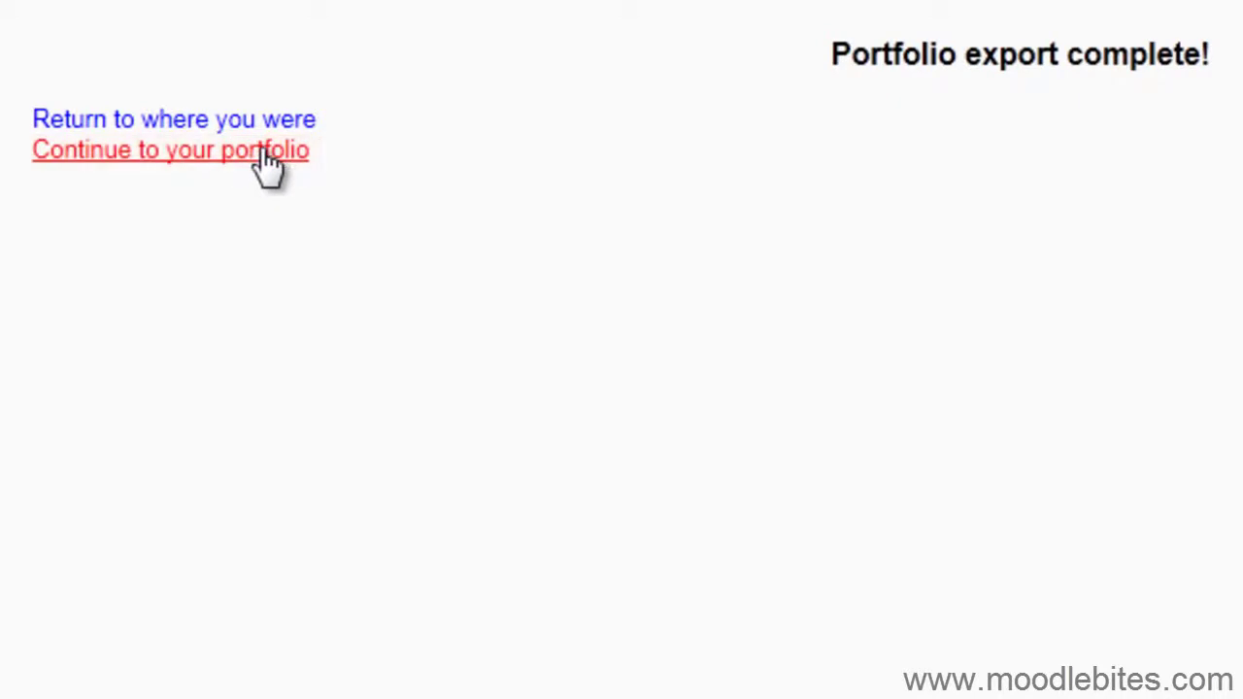
Continue into Mahara and show the My Views list under My Portfolio.
left_click(264, 156)
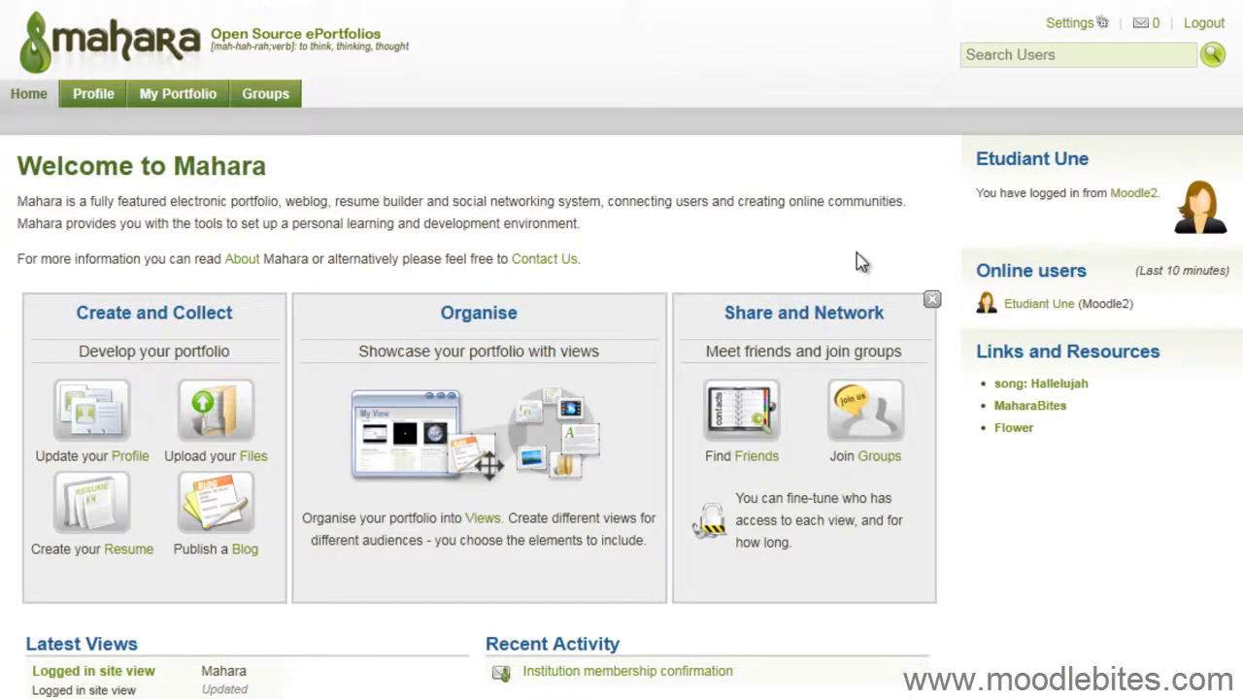
left_click(170, 100)
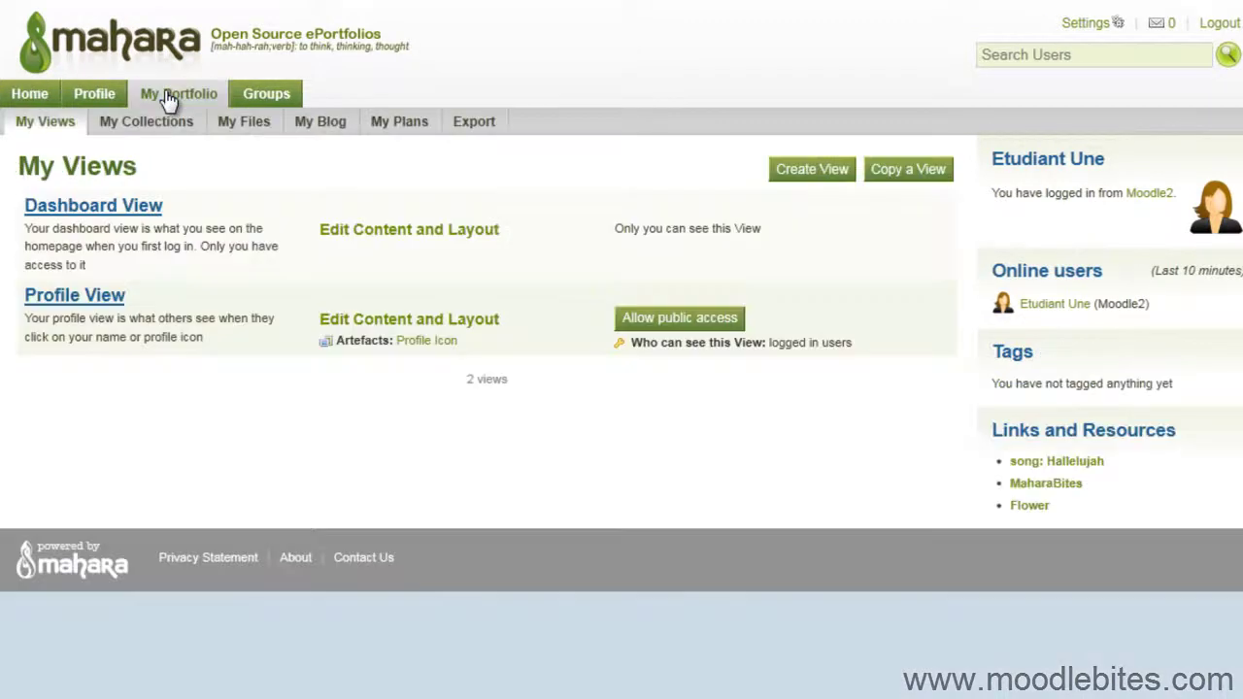
Open My Files and its incoming folder holding the exported post.html.
left_click(250, 126)
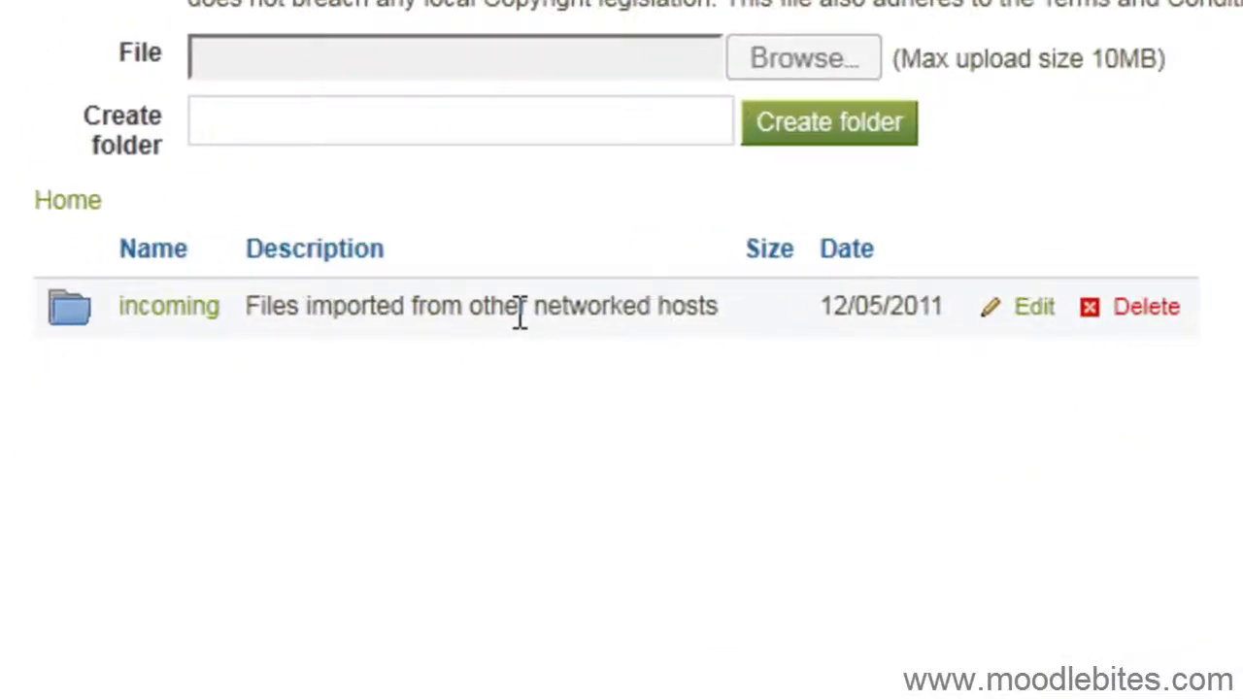
left_click(189, 311)
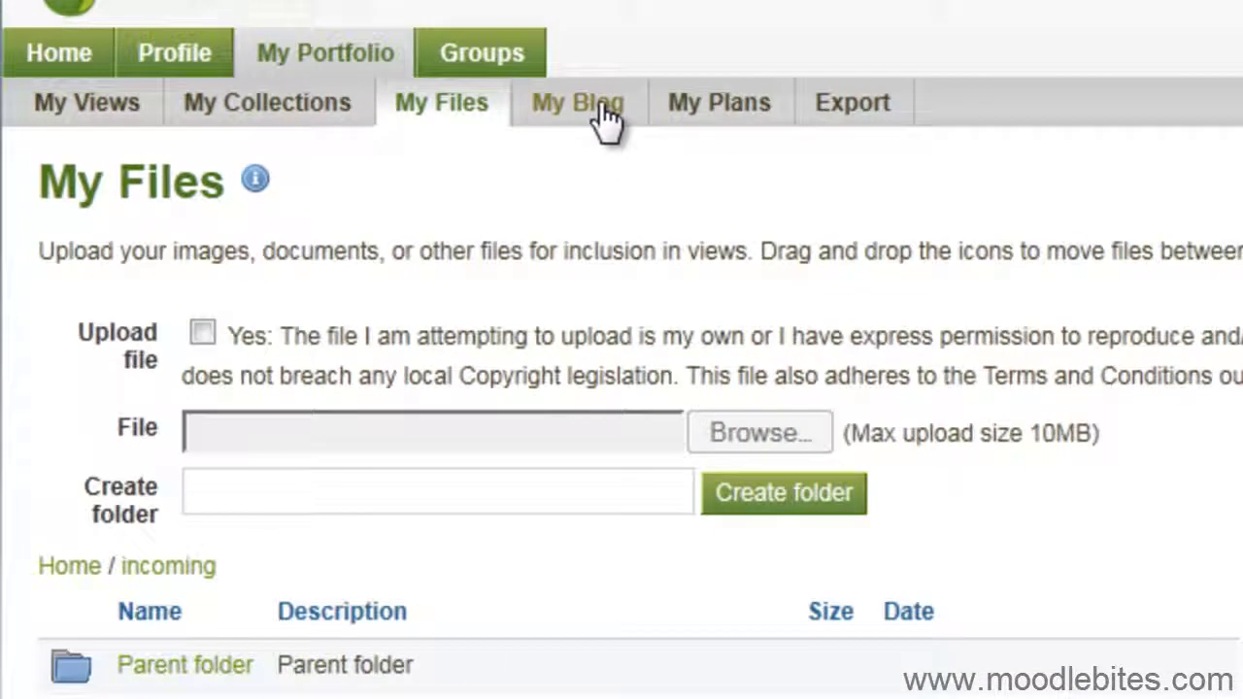
Open My Blog to see the imported entry 'This is my discussion topic.'.
left_click(641, 115)
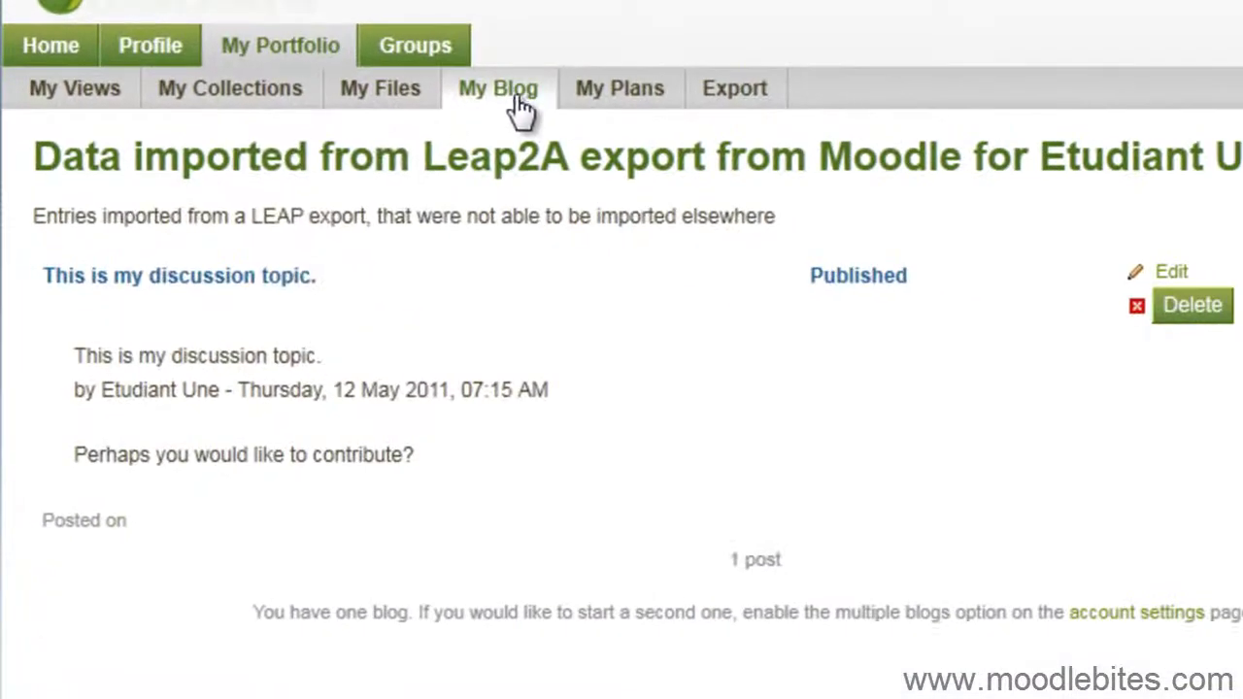